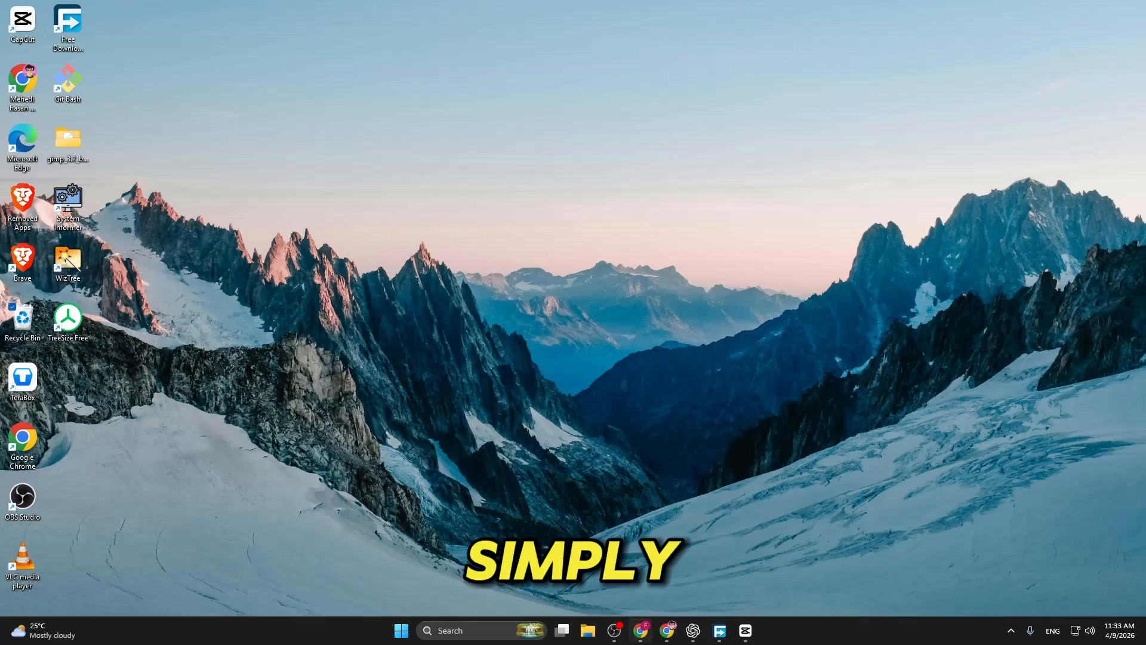
Switch to Chrome, search Google for "bulk crap uninstaller" and open the official bcuninstaller.com site.
{"action": "left_click", "coordinate": [640, 630]}
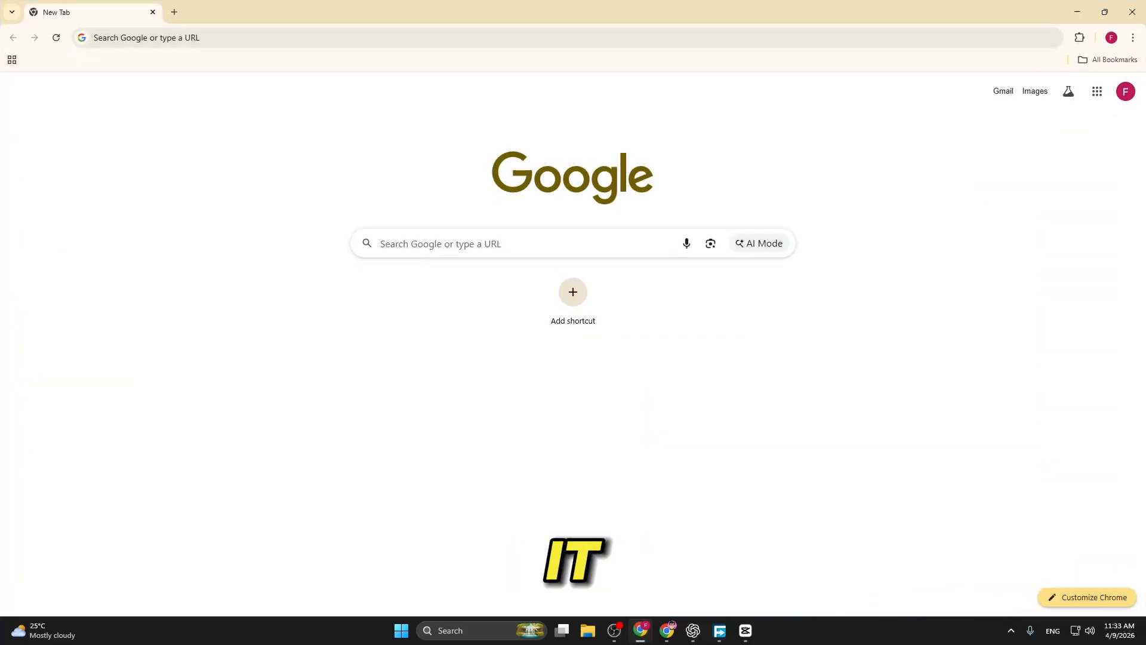
{"action": "left_click", "coordinate": [292, 46]}
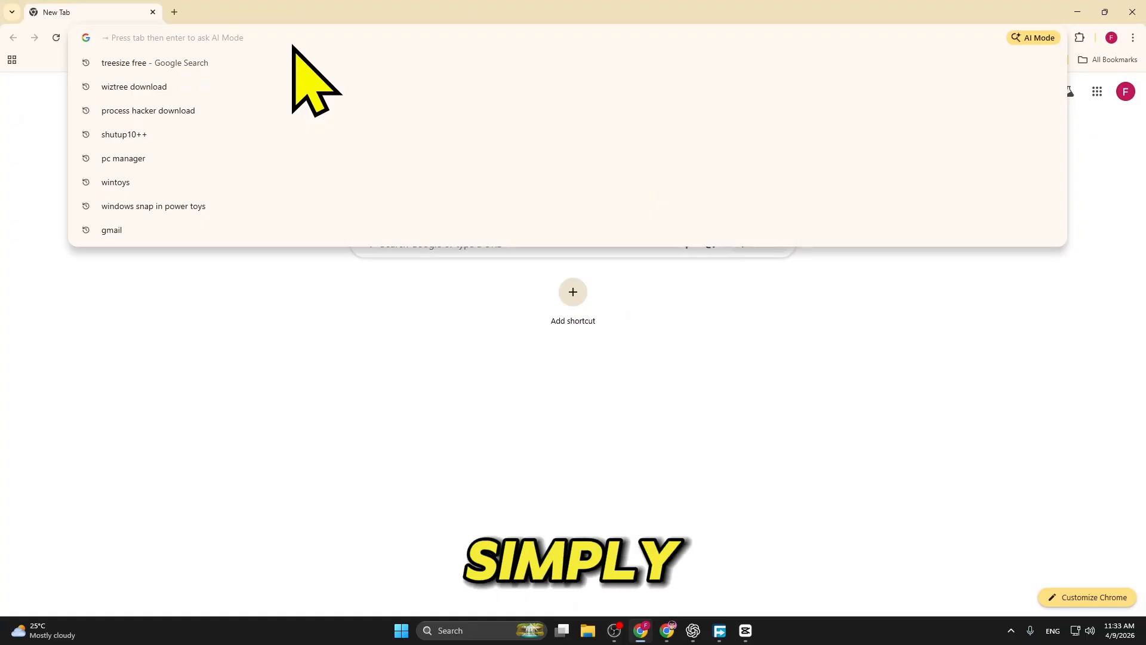
{"action": "type", "text": "Bulk "}
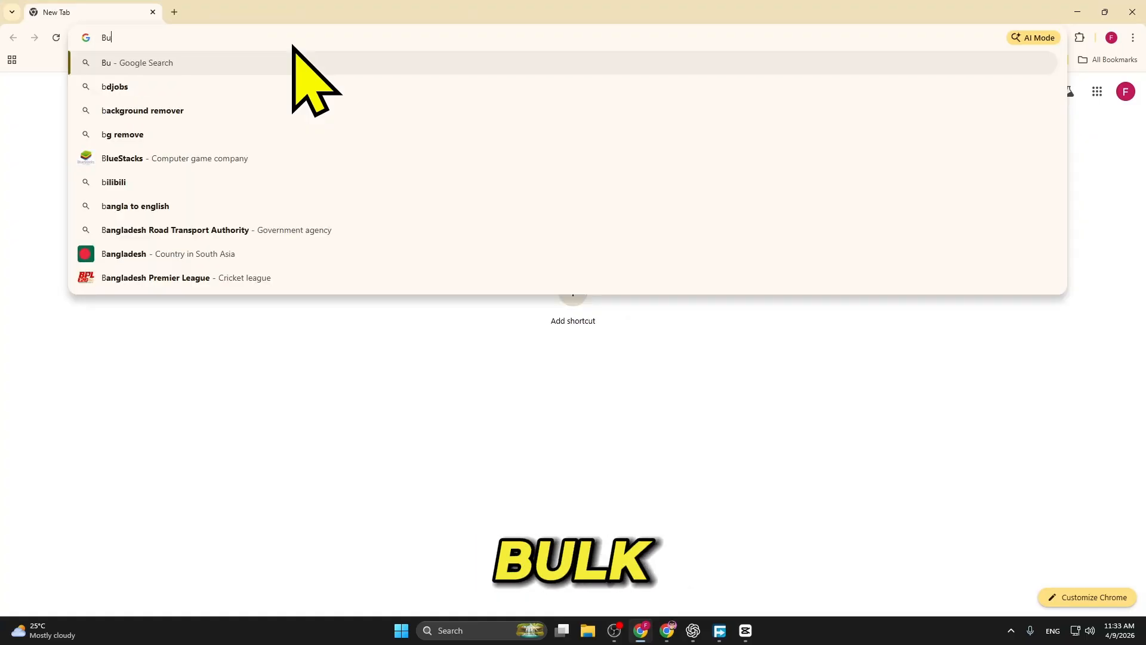
{"action": "type", "text": "Crap"}
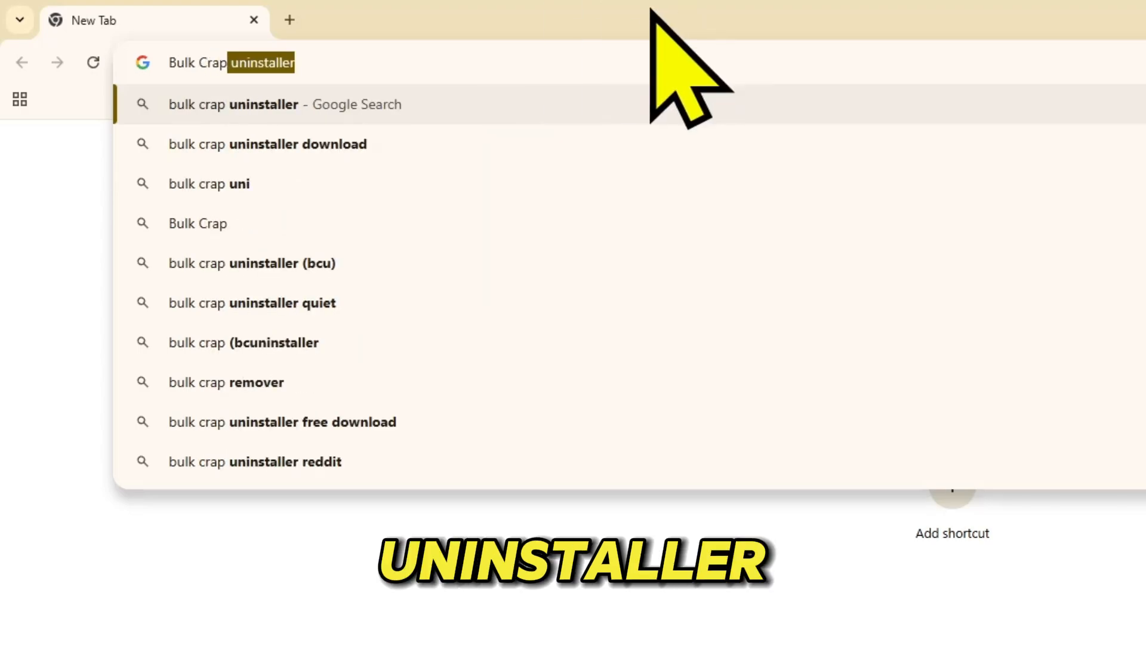
{"action": "left_click", "coordinate": [287, 107]}
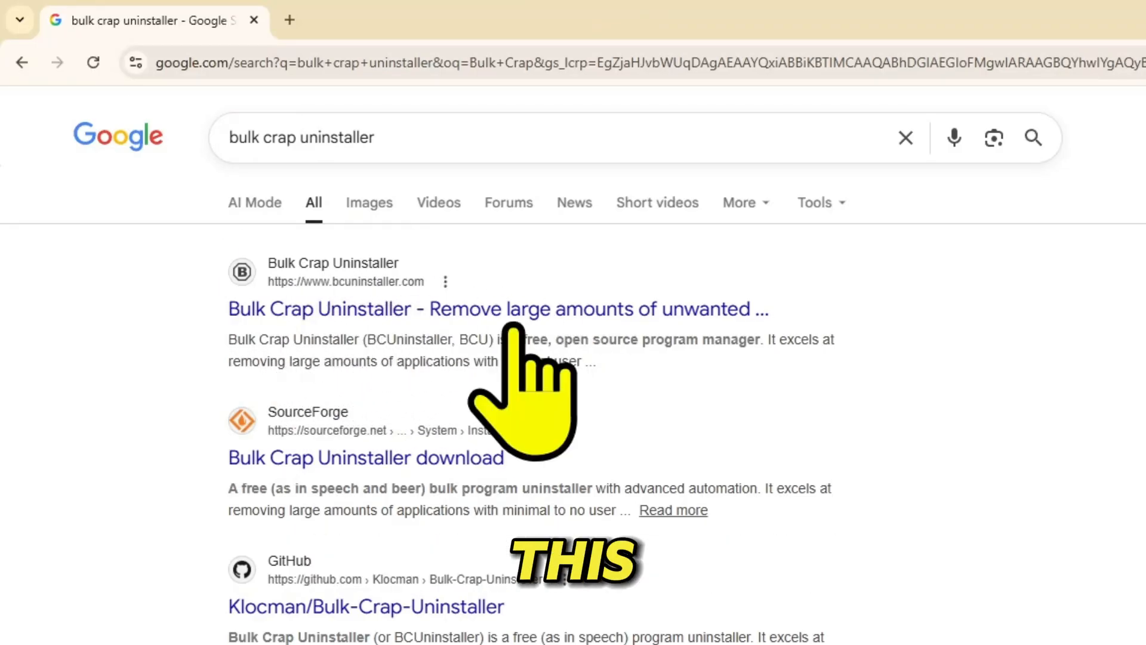
{"action": "left_click", "coordinate": [366, 308]}
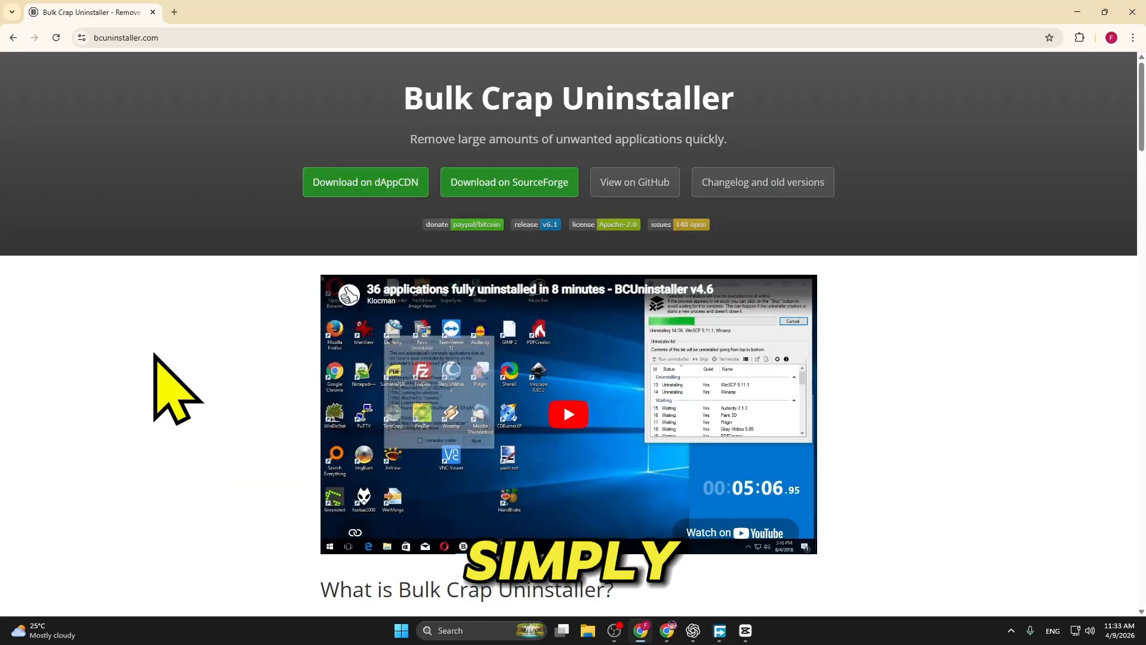
Download BCUninstaller_6.1.0_net8.0-windows10.0.18362.0.zip from SourceForge into the Downloads folder.
{"action": "scroll", "coordinate": [498, 422], "scroll_direction": "down", "scroll_amount": 1}
{"action": "scroll", "coordinate": [507, 298], "scroll_direction": "up", "scroll_amount": 1}
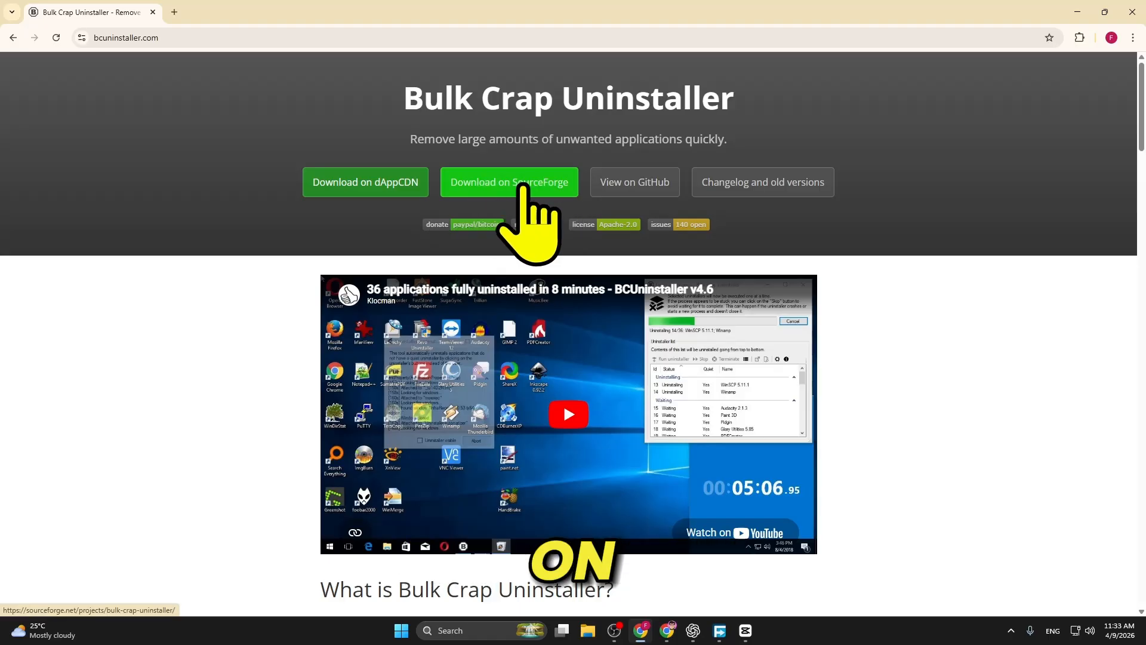
{"action": "left_click", "coordinate": [523, 187]}
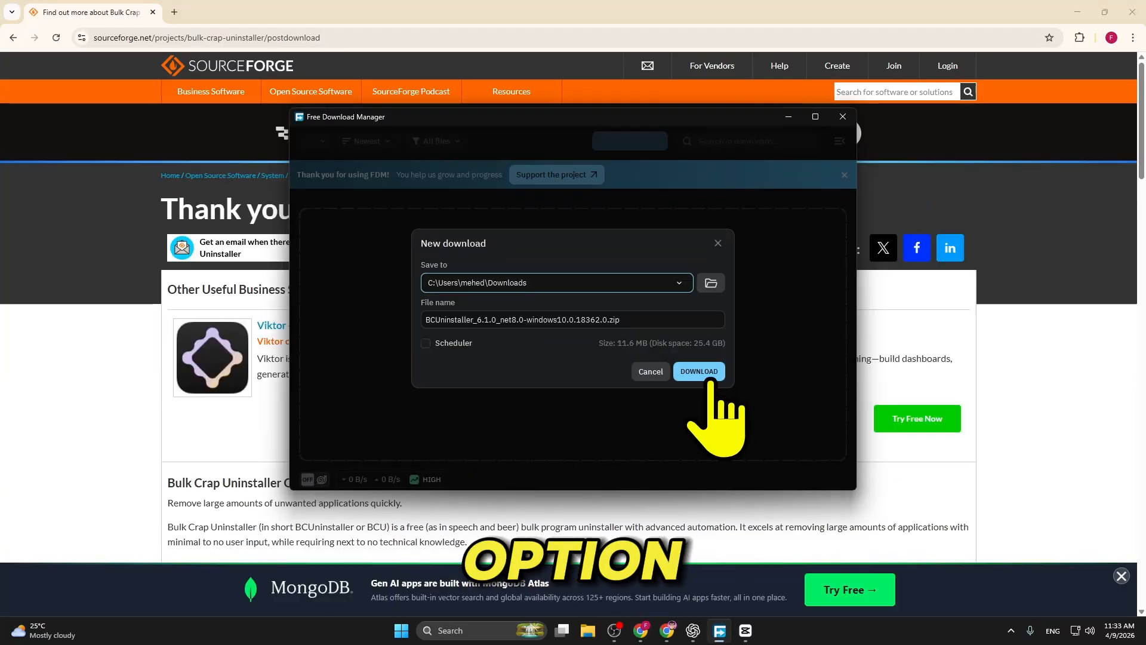
{"action": "left_click", "coordinate": [699, 371]}
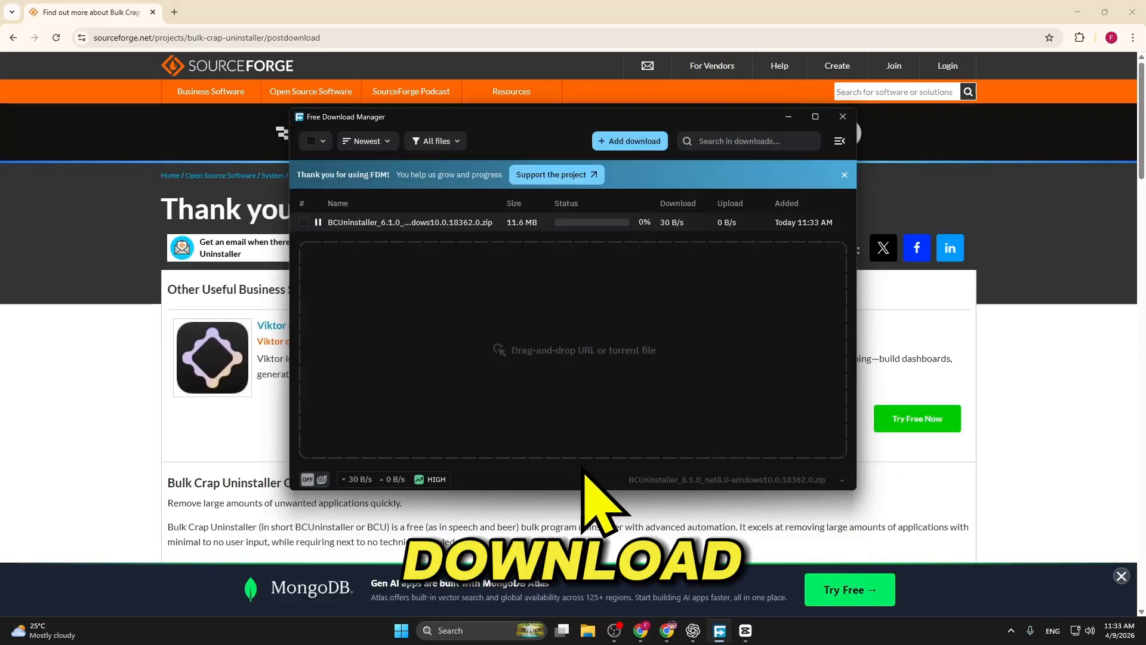
Show the downloaded BCUninstaller zip in the Downloads folder and extract all its contents.
{"action": "left_click", "coordinate": [316, 222]}
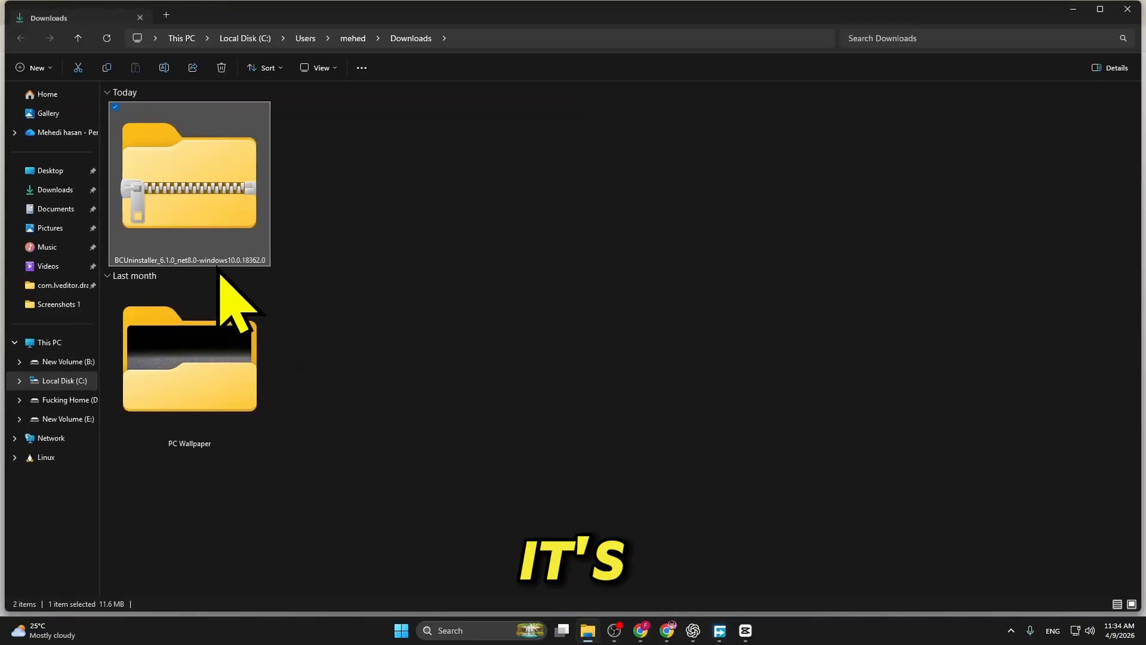
{"action": "right_click", "coordinate": [188, 192]}
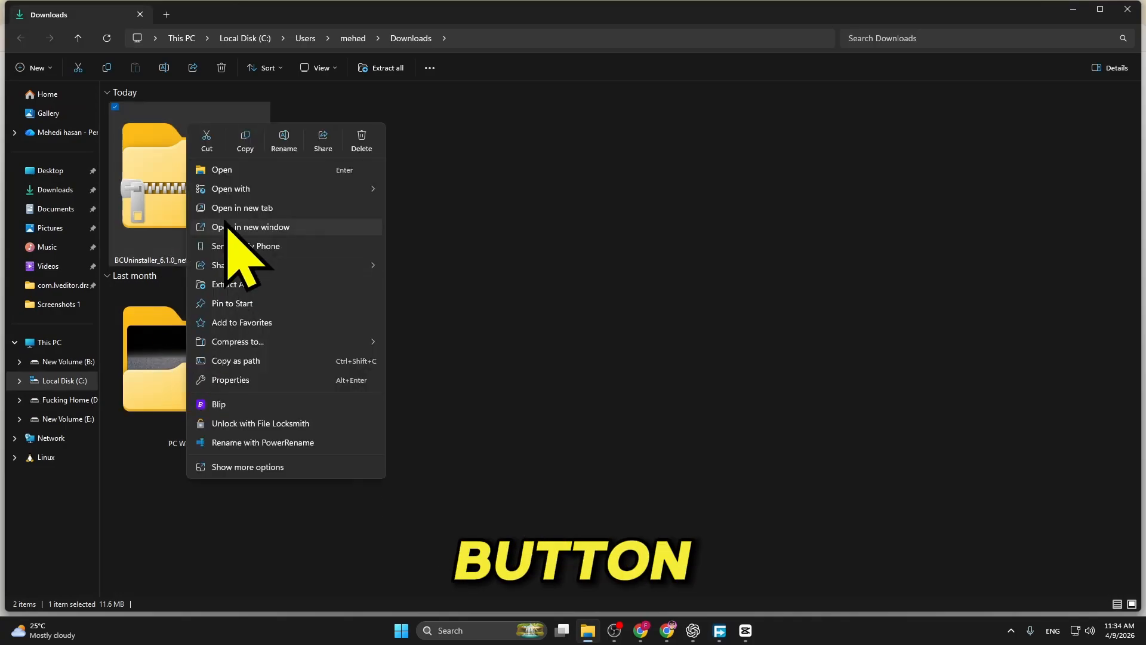
{"action": "left_click", "coordinate": [256, 284]}
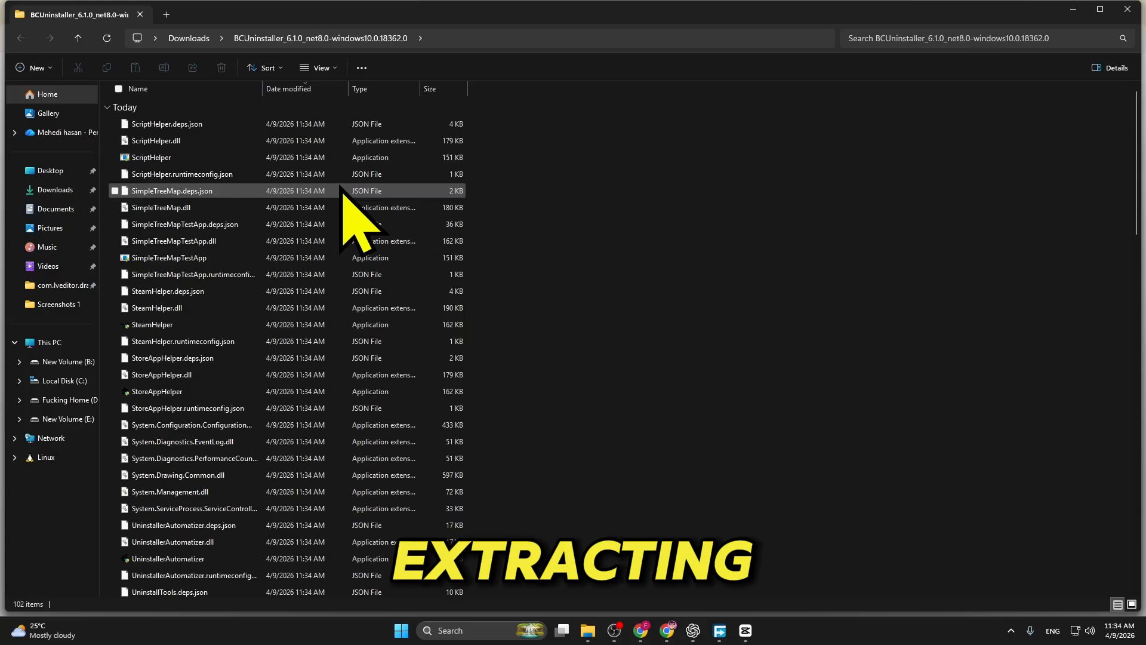
Launch the BCUninstaller application from the extracted folder, allowing it past SmartScreen, and minimize the open windows covering it.
{"action": "scroll", "coordinate": [255, 304], "scroll_direction": "down", "scroll_amount": 2}
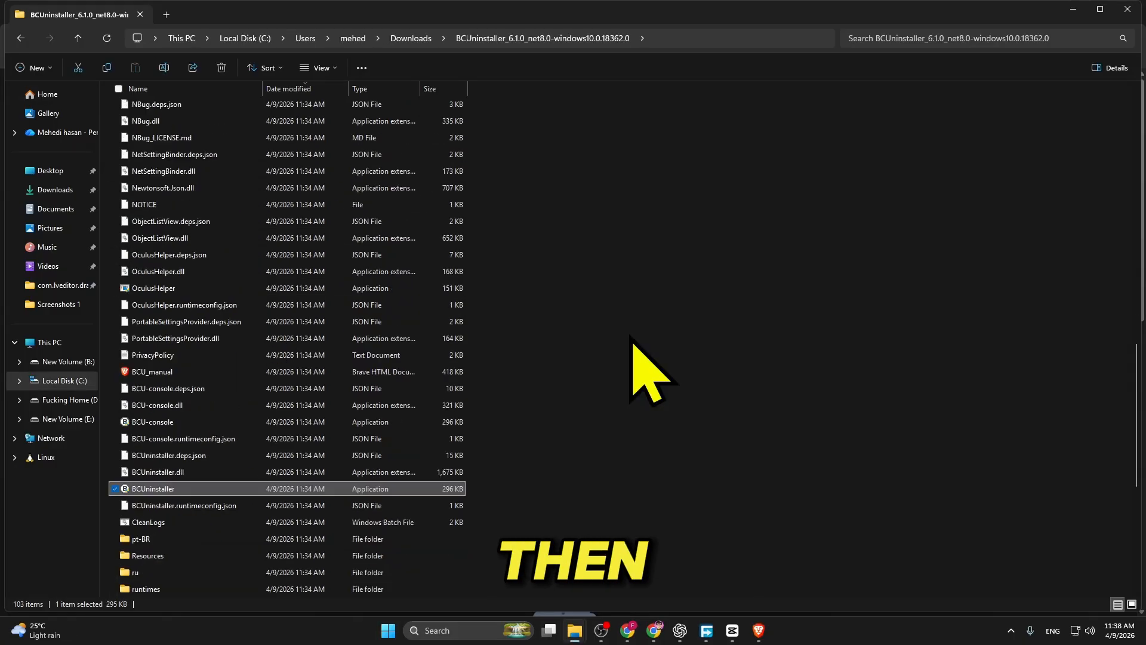
{"action": "scroll", "coordinate": [639, 371], "scroll_direction": "down", "scroll_amount": 1}
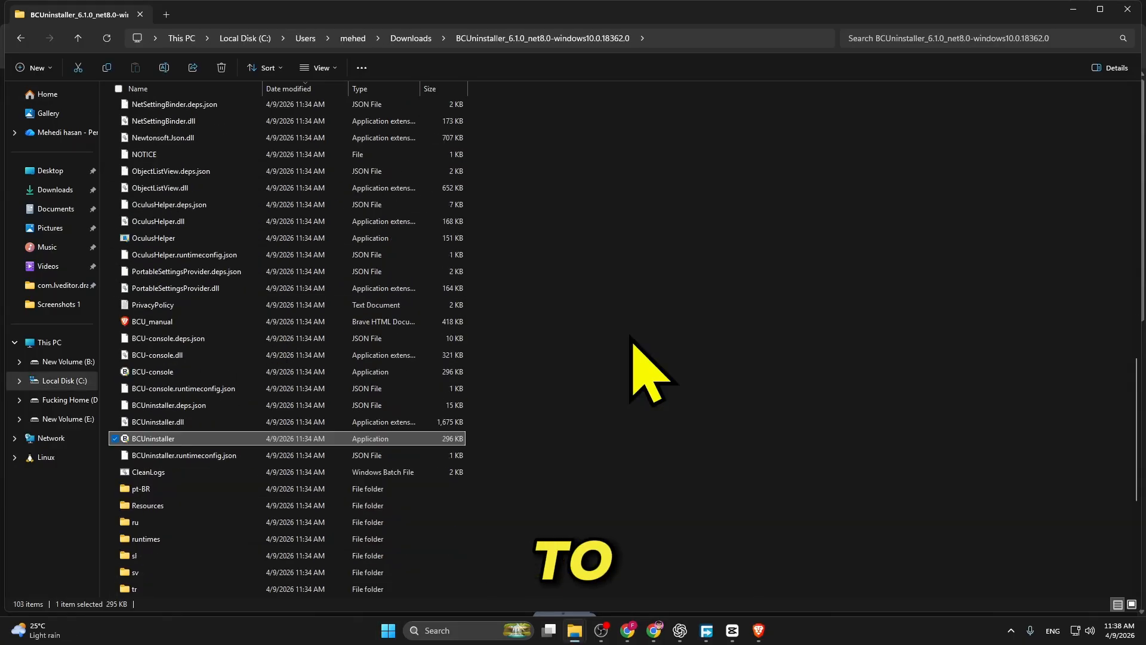
{"action": "double_click", "coordinate": [154, 442]}
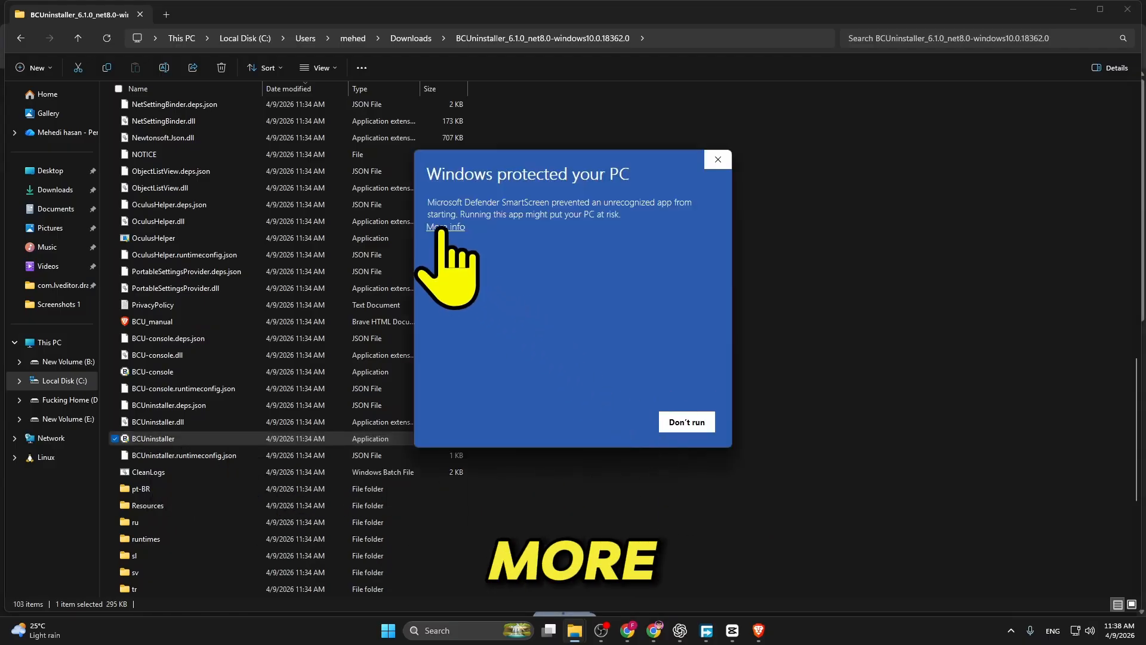
{"action": "left_click", "coordinate": [442, 228]}
{"action": "left_click", "coordinate": [614, 422]}
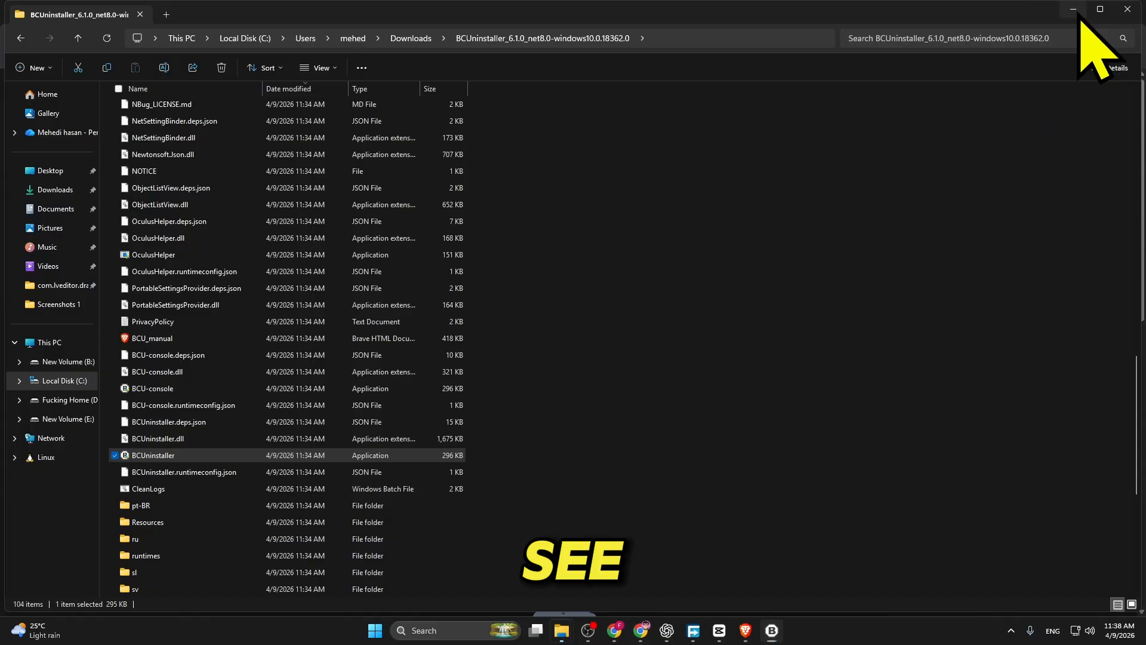
{"action": "left_click", "coordinate": [1077, 14]}
{"action": "left_click", "coordinate": [1076, 12]}
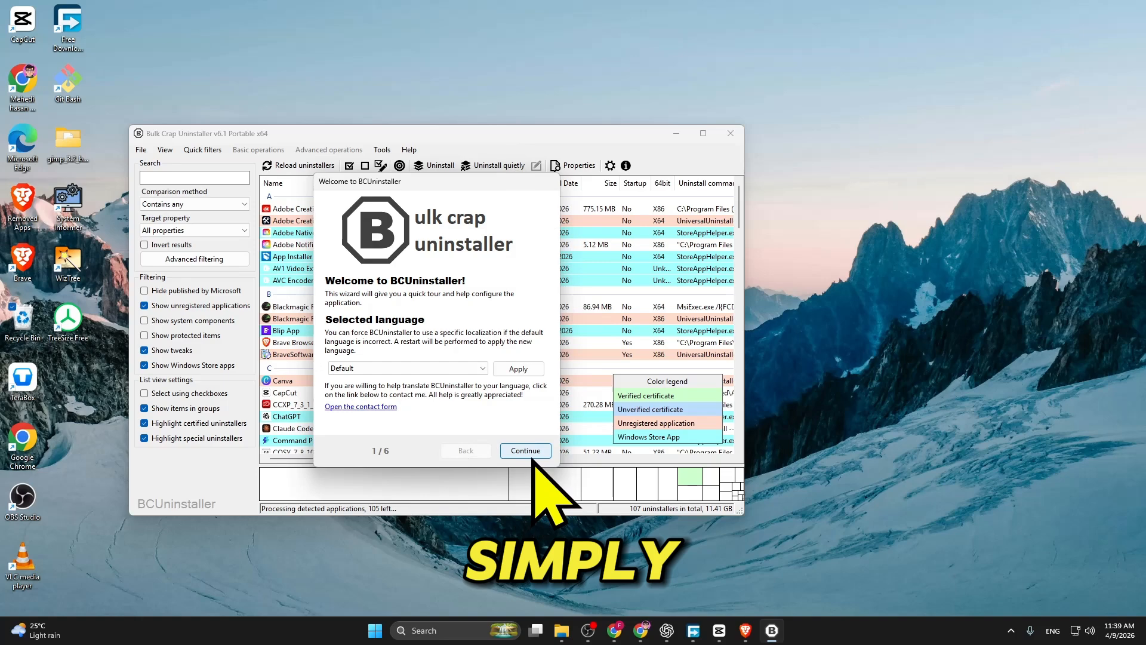
Apply English (United States) as the language in the welcome wizard and proceed to the list view settings.
{"action": "left_click", "coordinate": [481, 368]}
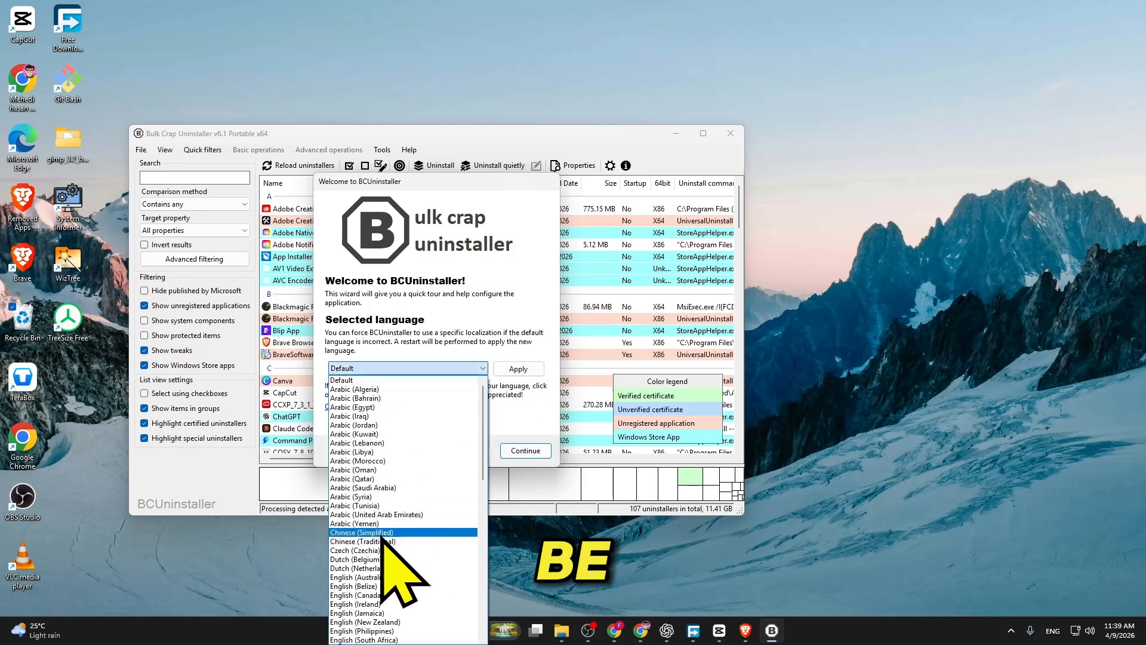
{"action": "scroll", "coordinate": [383, 537], "scroll_direction": "down", "scroll_amount": 3}
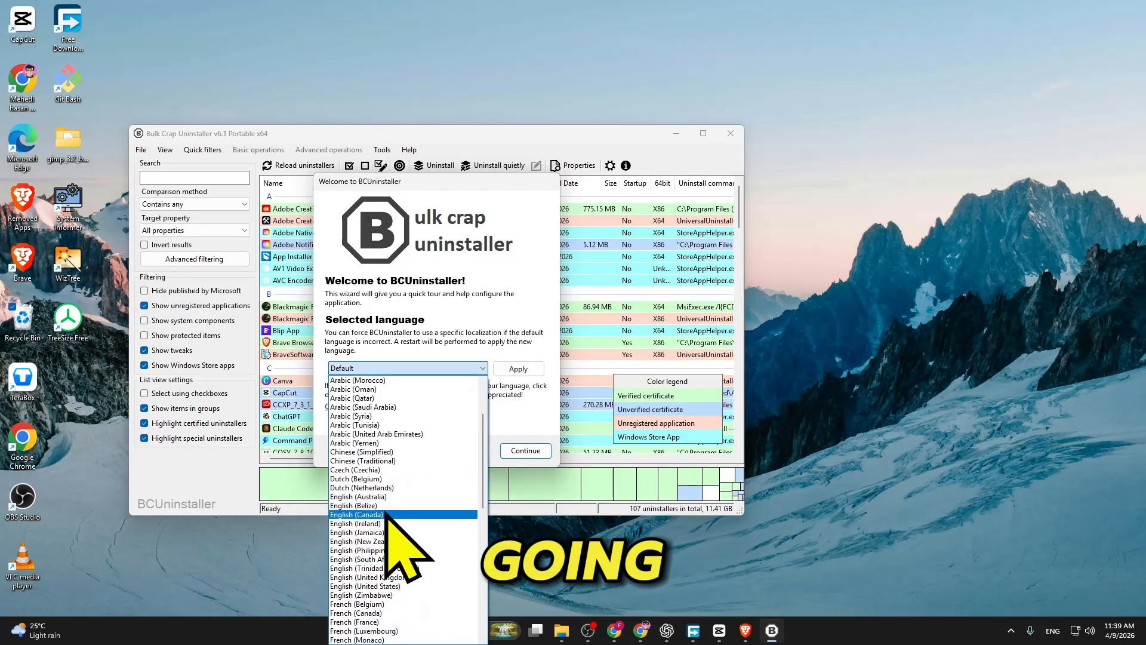
{"action": "left_click", "coordinate": [398, 586]}
{"action": "left_click", "coordinate": [518, 368]}
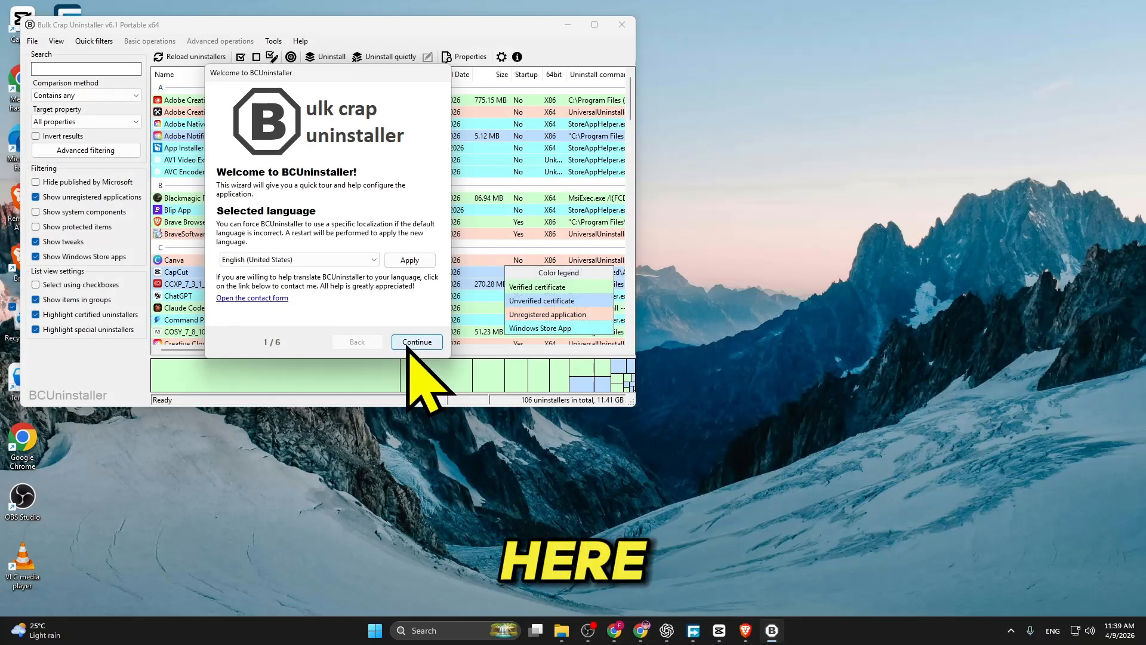
{"action": "left_click", "coordinate": [415, 343]}
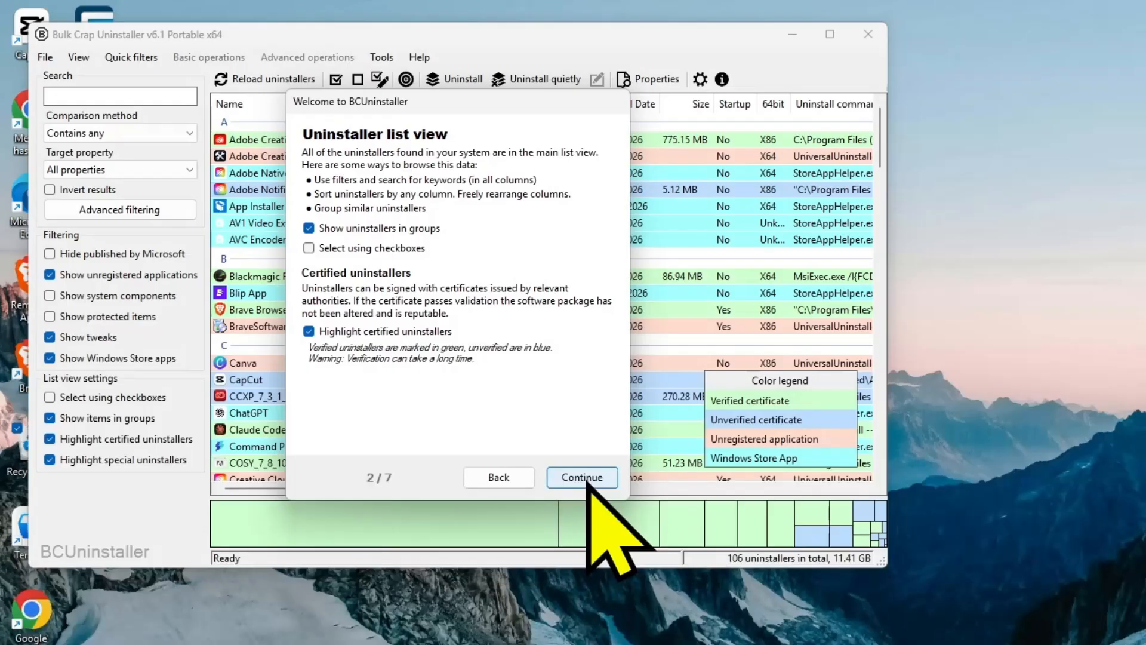
Keep the default list view settings and enable showing uninstallers marked as "system components" and "protected".
{"action": "left_click", "coordinate": [581, 477]}
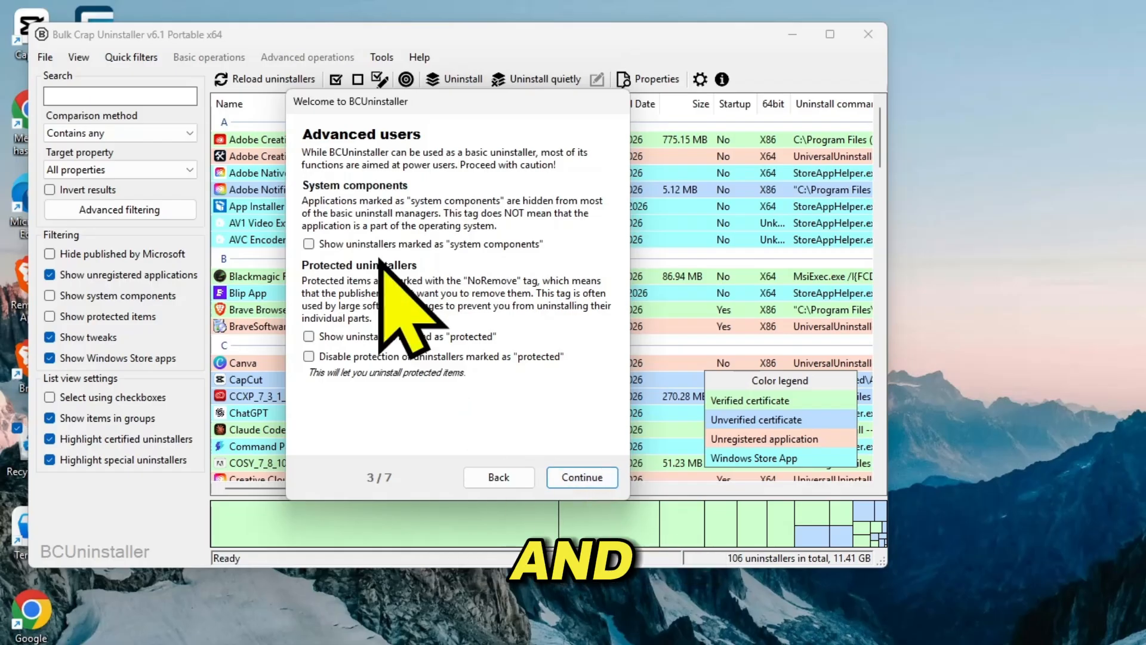
{"action": "left_click", "coordinate": [309, 245]}
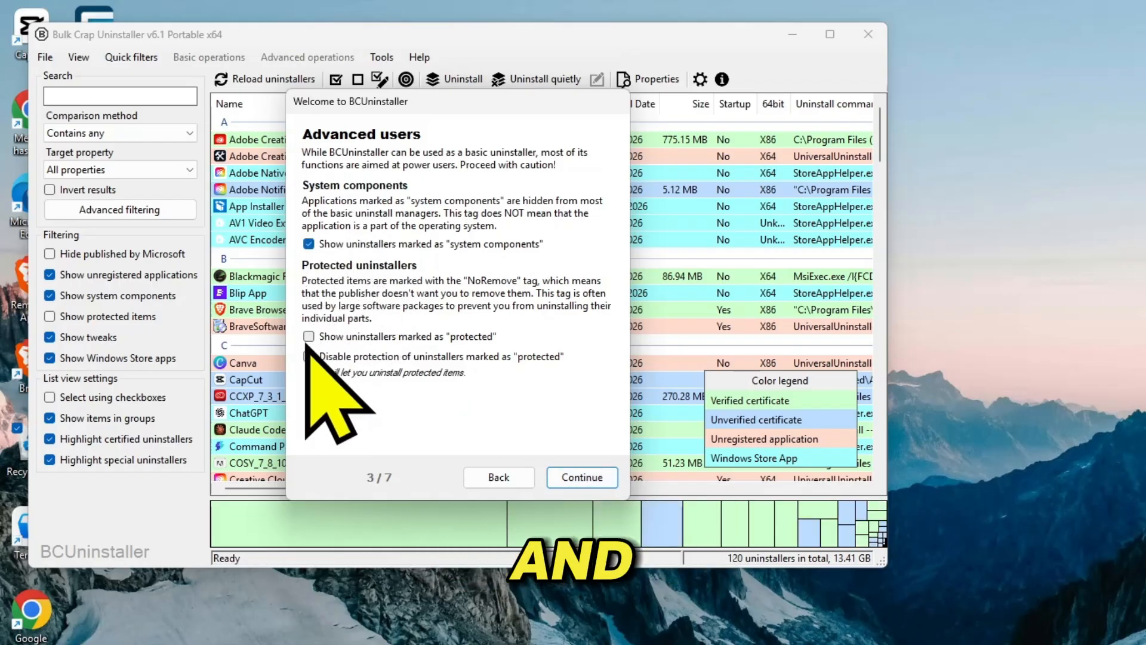
{"action": "left_click", "coordinate": [309, 336]}
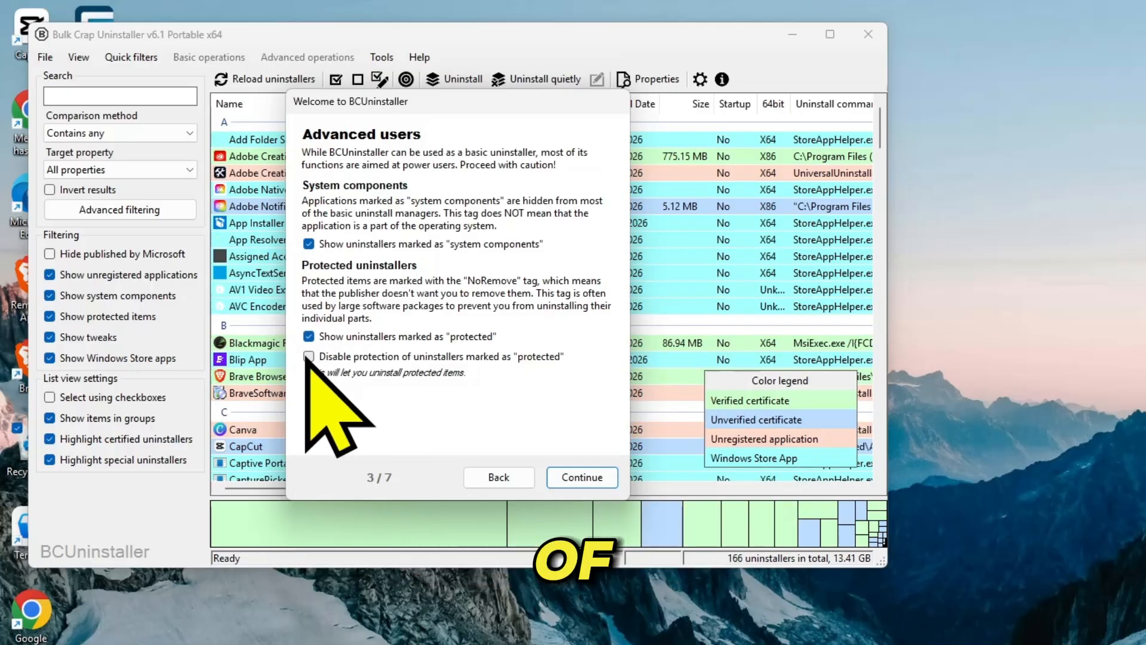
{"action": "left_click", "coordinate": [578, 479]}
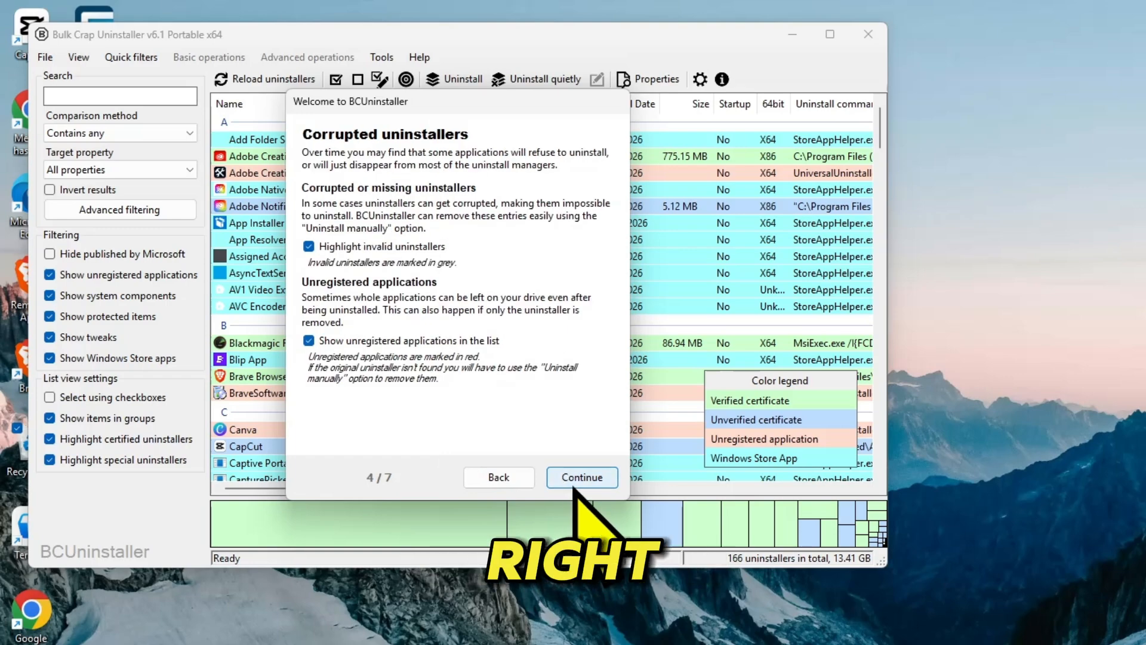
Enable automatic update checks on application start, then finish the setup wizard and close the version 6.1 welcome window.
{"action": "left_click", "coordinate": [575, 480]}
{"action": "left_click", "coordinate": [307, 304]}
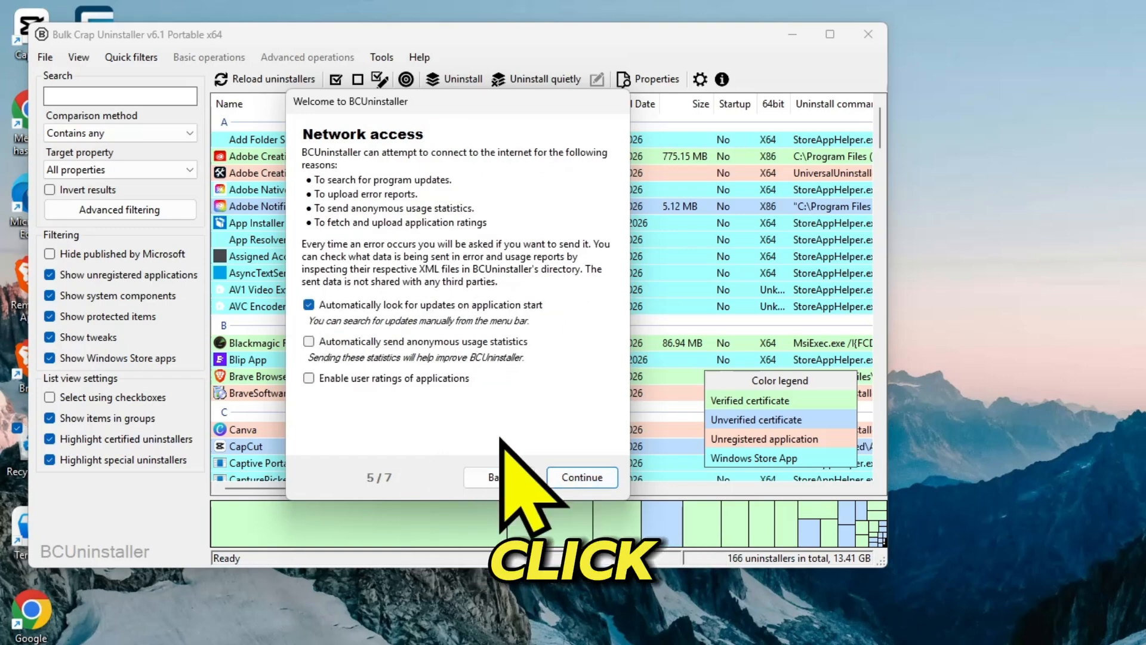
{"action": "left_click", "coordinate": [584, 480]}
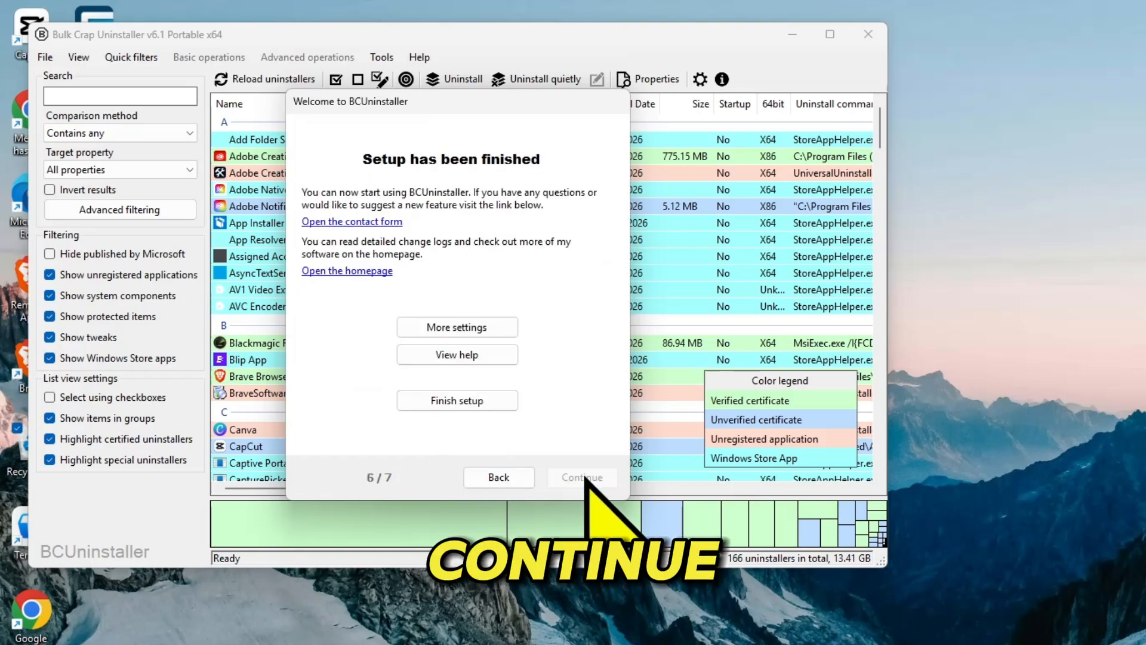
{"action": "left_click", "coordinate": [478, 403]}
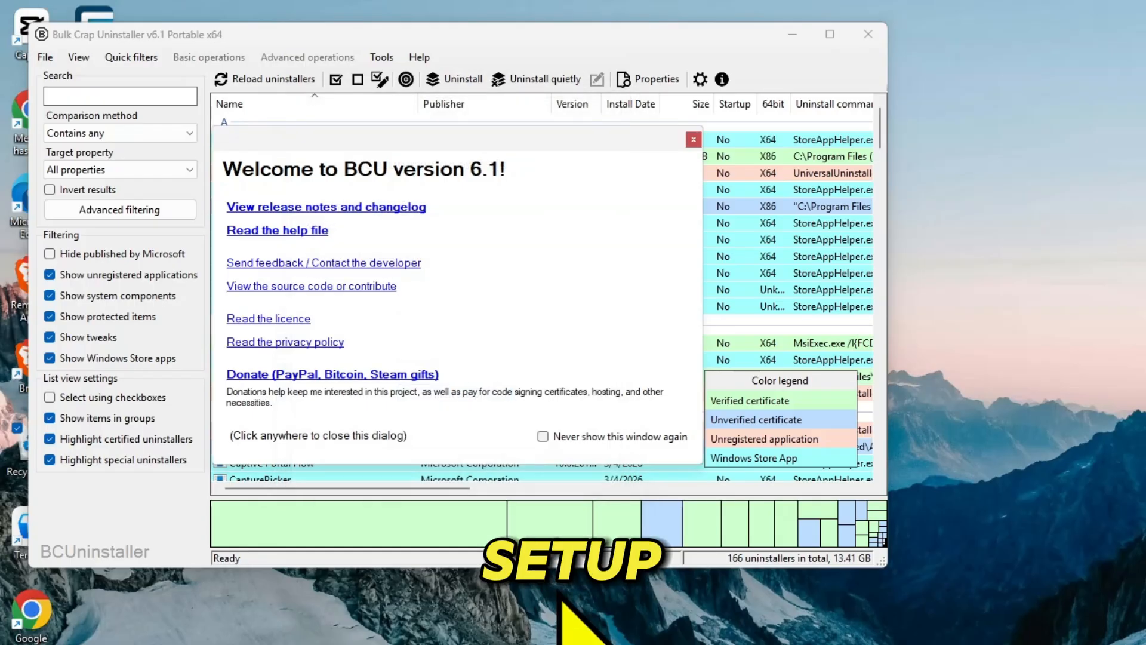
{"action": "left_click", "coordinate": [693, 139]}
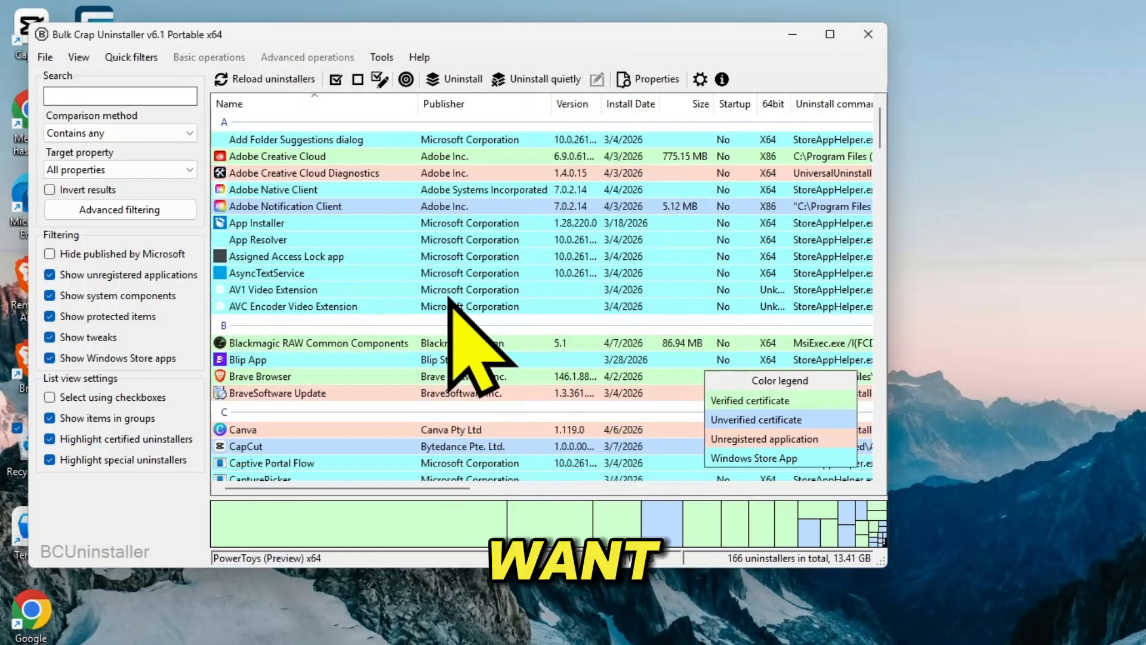
Start a new uninstallation task for Adobe Creative Cloud from the application list.
{"action": "left_click", "coordinate": [251, 158]}
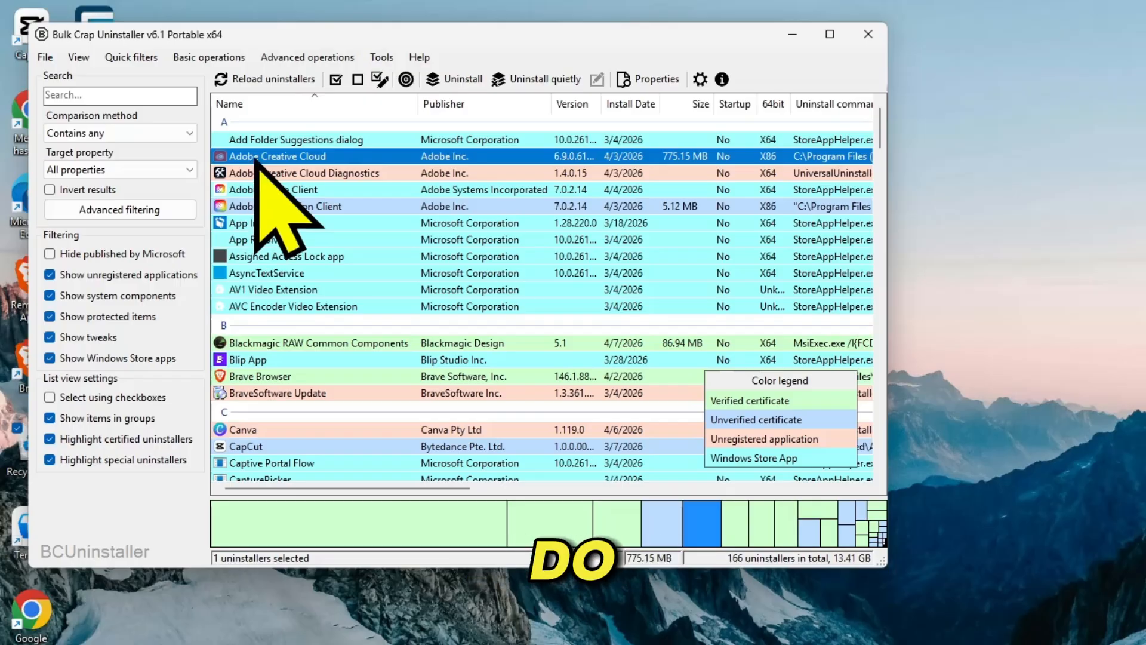
{"action": "right_click", "coordinate": [255, 159]}
{"action": "left_click", "coordinate": [298, 167]}
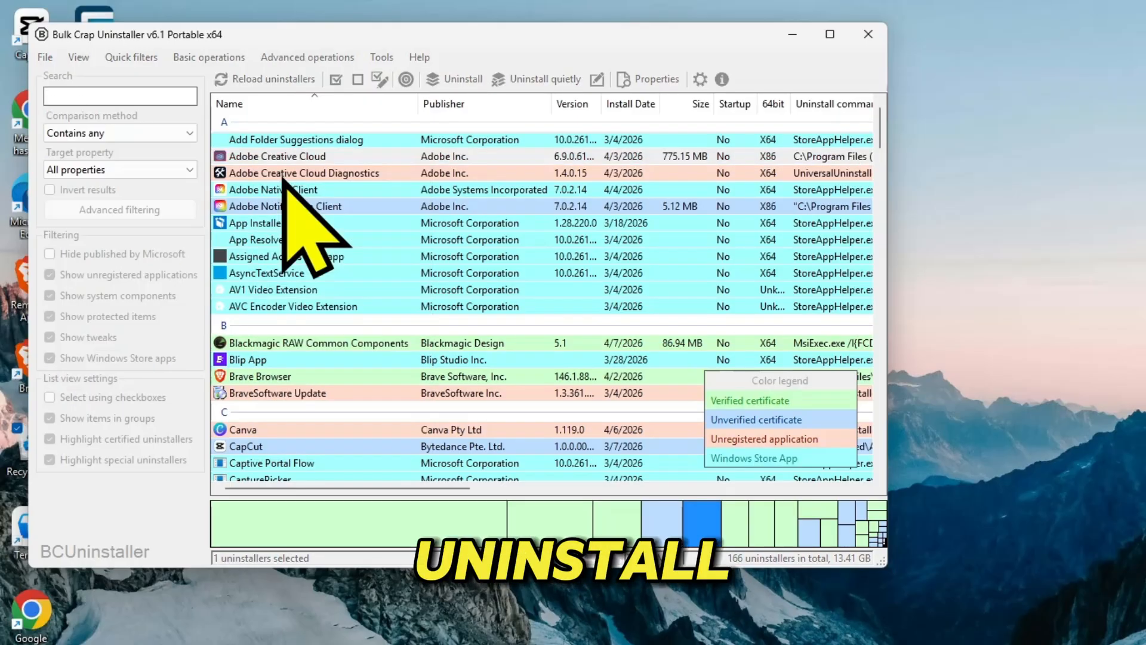
Accept the default uninstallation settings and begin uninstalling Adobe Creative Cloud without creating a restore point.
{"action": "left_click", "coordinate": [633, 509]}
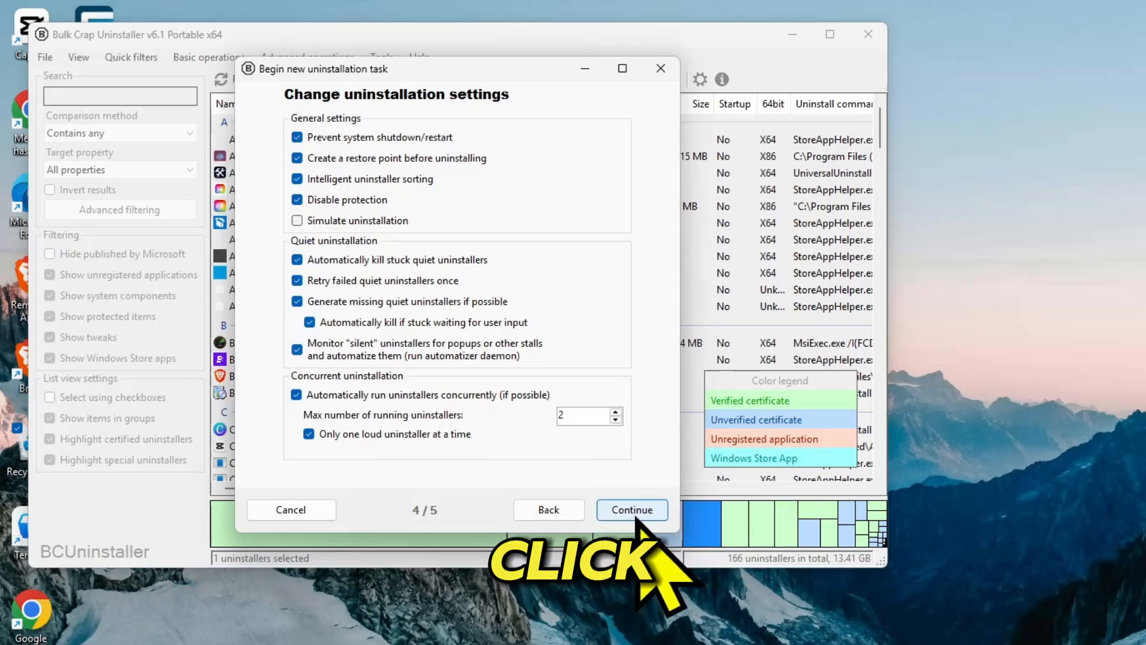
{"action": "left_click", "coordinate": [603, 512]}
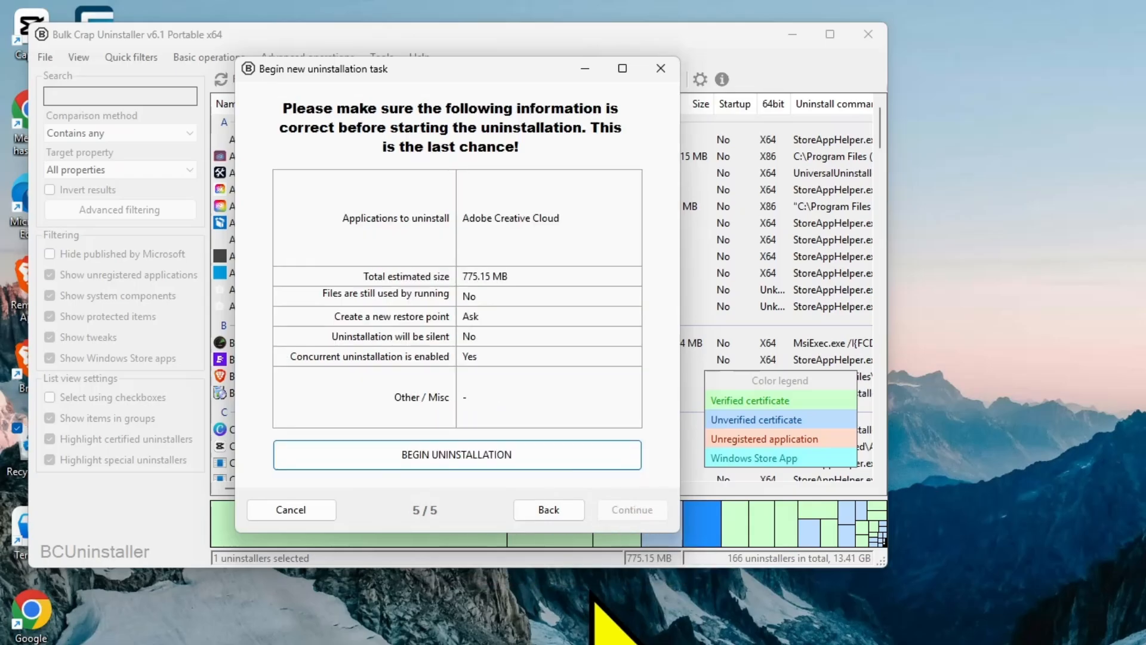
{"action": "left_click", "coordinate": [520, 455]}
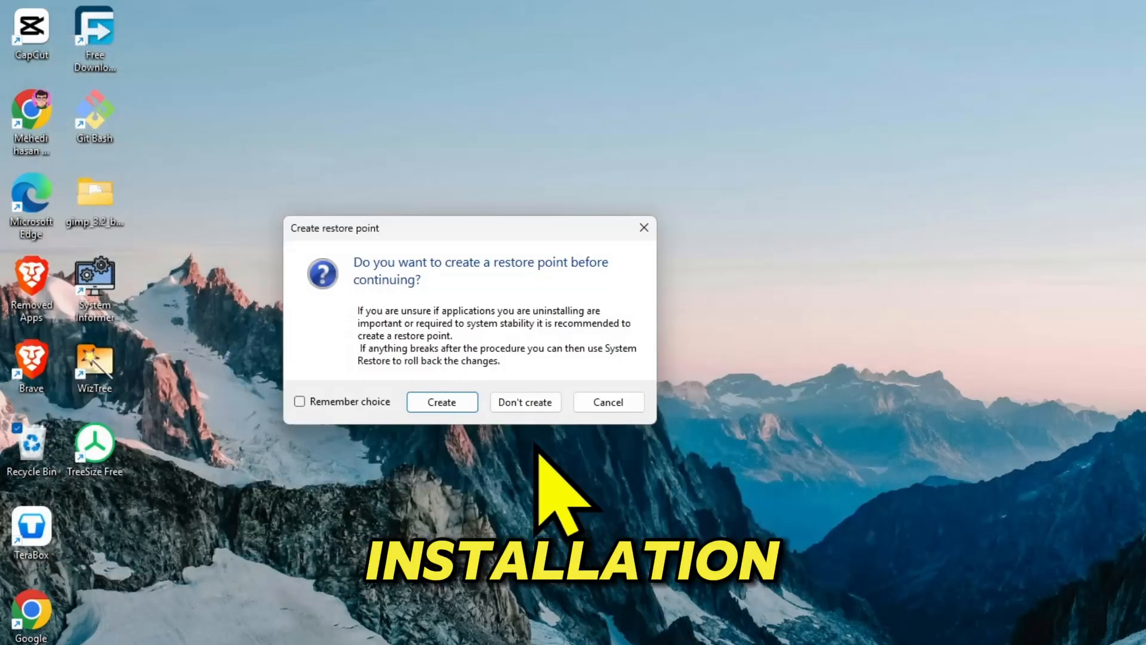
{"action": "left_click", "coordinate": [523, 402]}
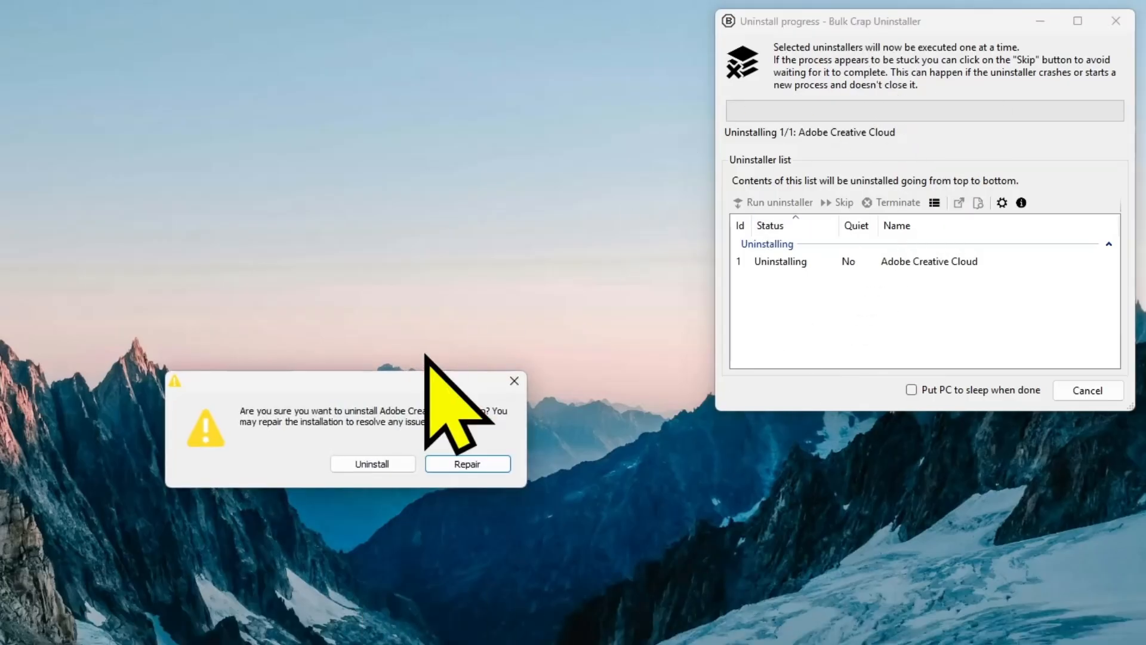
Confirm uninstalling Adobe Creative Cloud instead of repairing it, then dismiss its success notice and the finished uninstall progress window.
{"action": "left_click", "coordinate": [358, 462]}
{"action": "left_click_drag", "start_coordinate": [871, 25], "coordinate": [863, 28]}
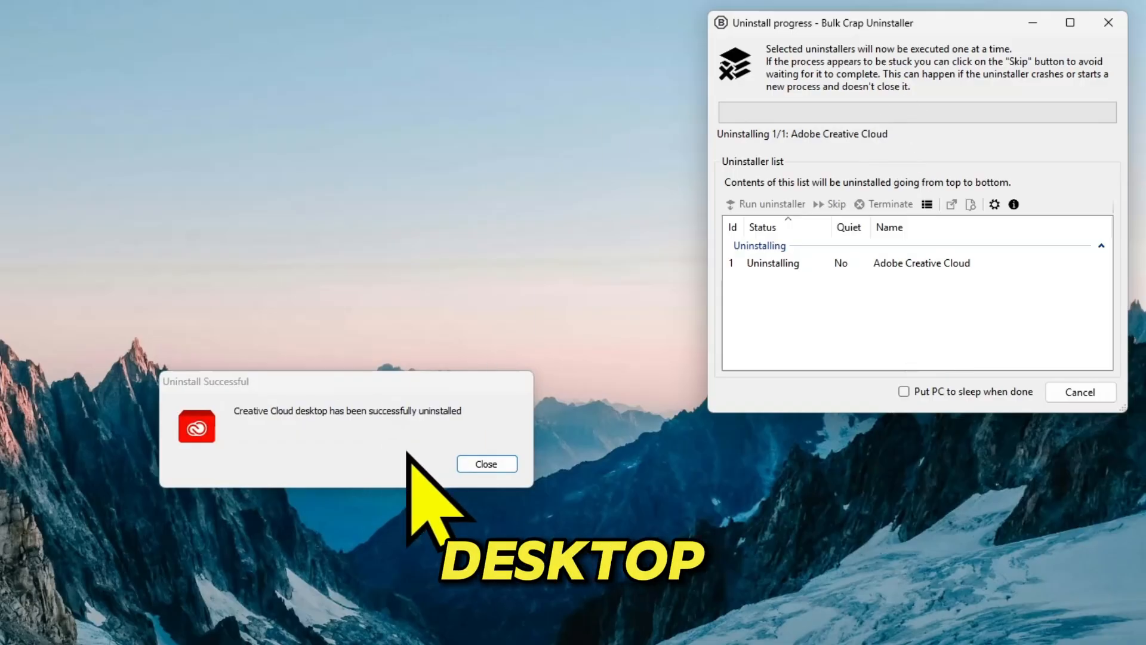
{"action": "left_click", "coordinate": [486, 465]}
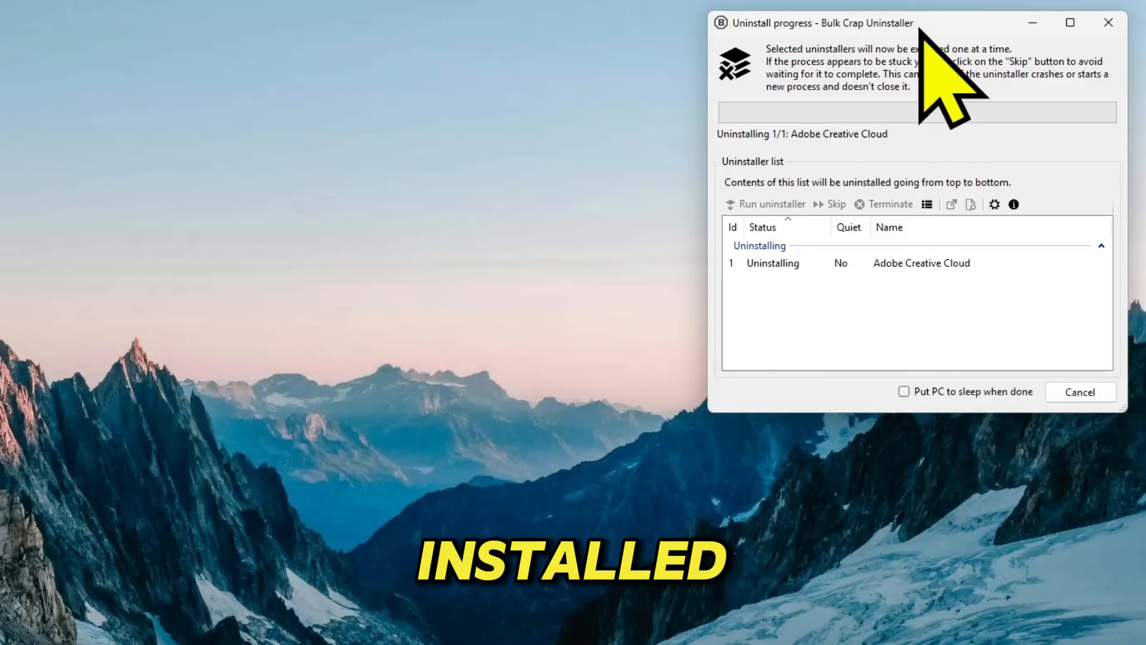
{"action": "left_click_drag", "start_coordinate": [925, 38], "coordinate": [316, 215]}
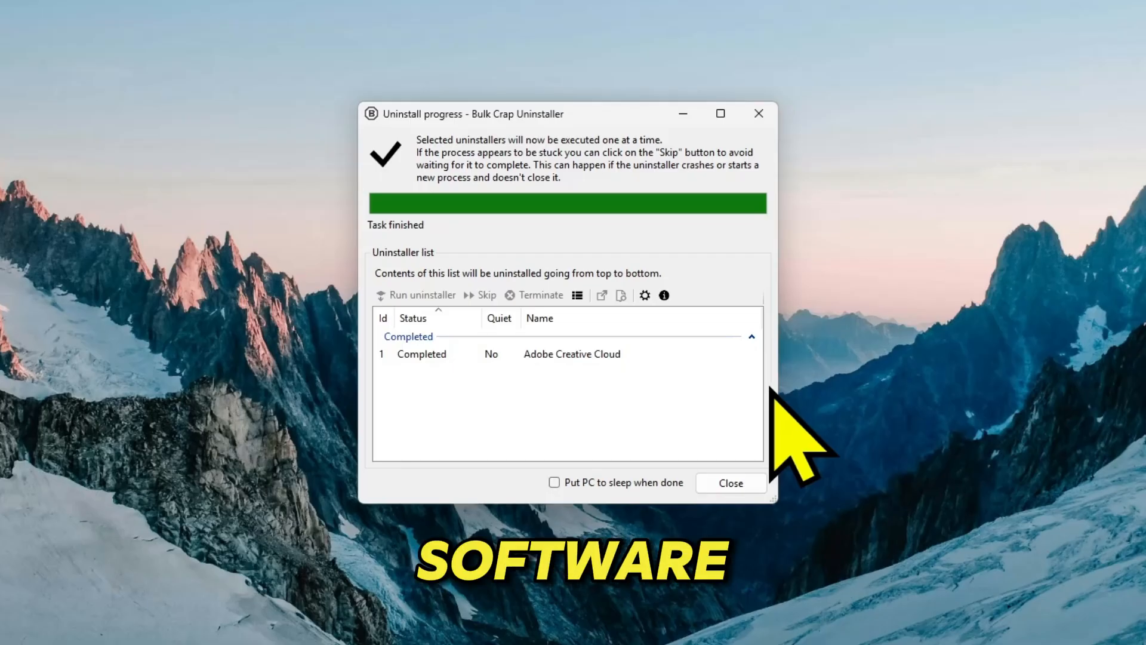
{"action": "left_click", "coordinate": [740, 490]}
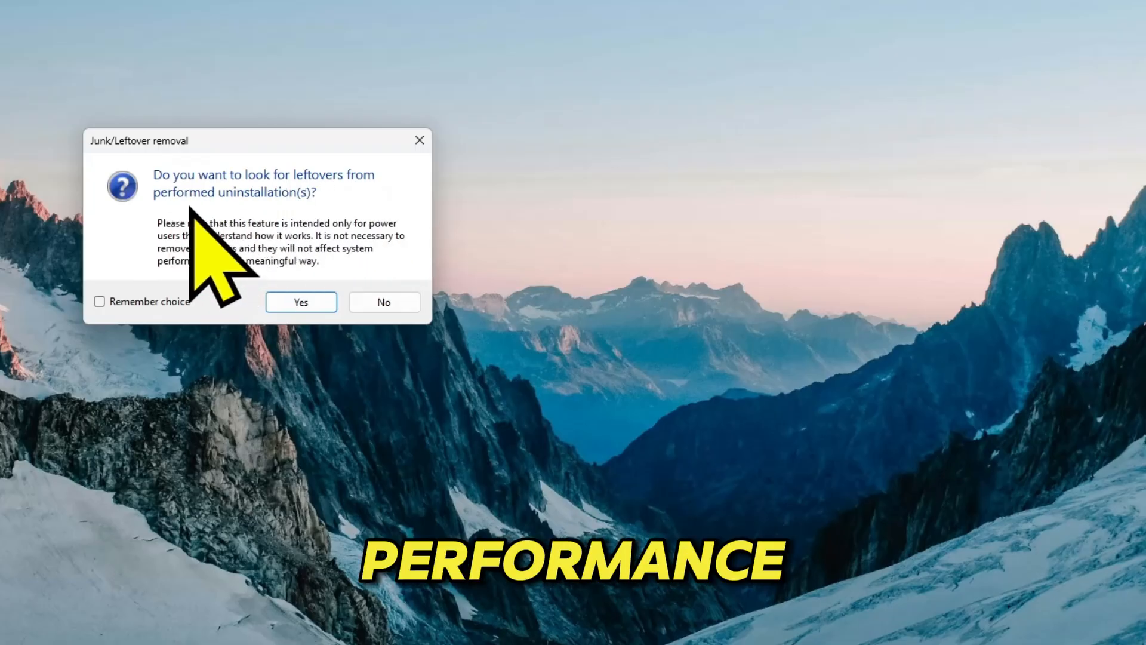
Scan for leftovers from the Adobe Creative Cloud uninstallation and delete the preselected Adobe program folder and Prefetch file.
{"action": "left_click", "coordinate": [304, 302]}
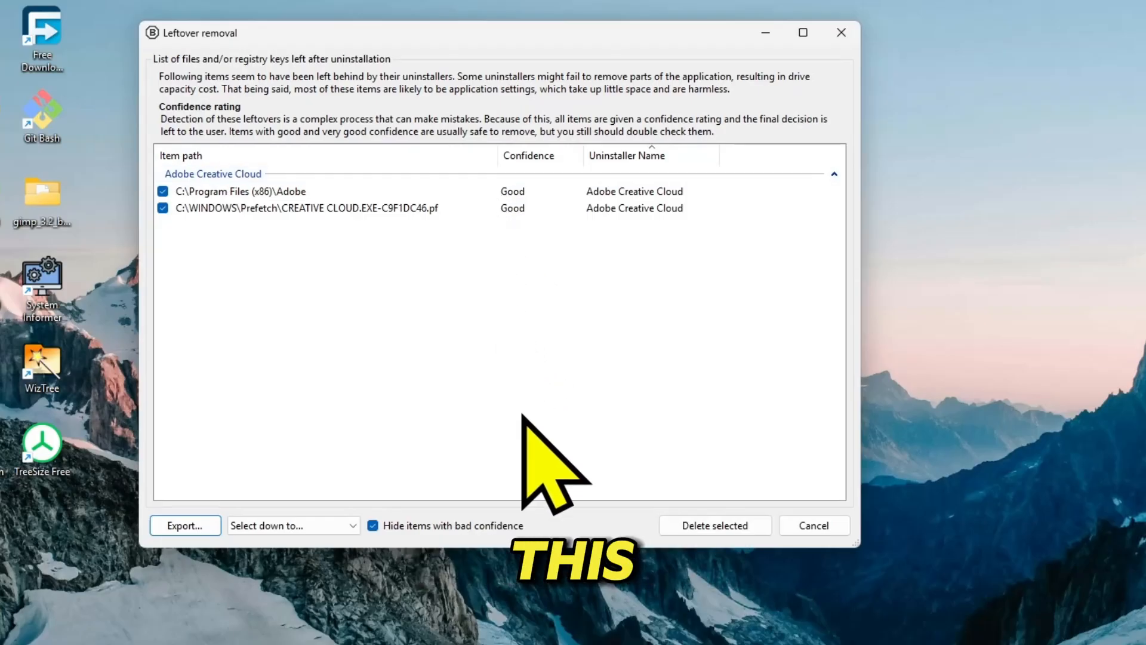
{"action": "left_click", "coordinate": [715, 525]}
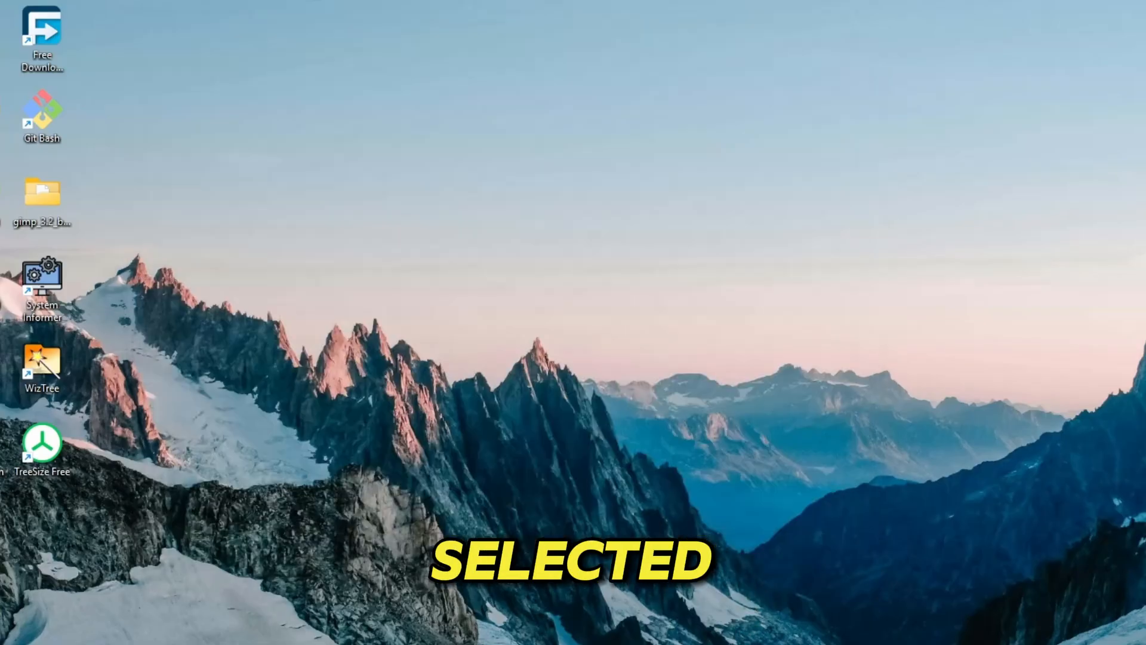